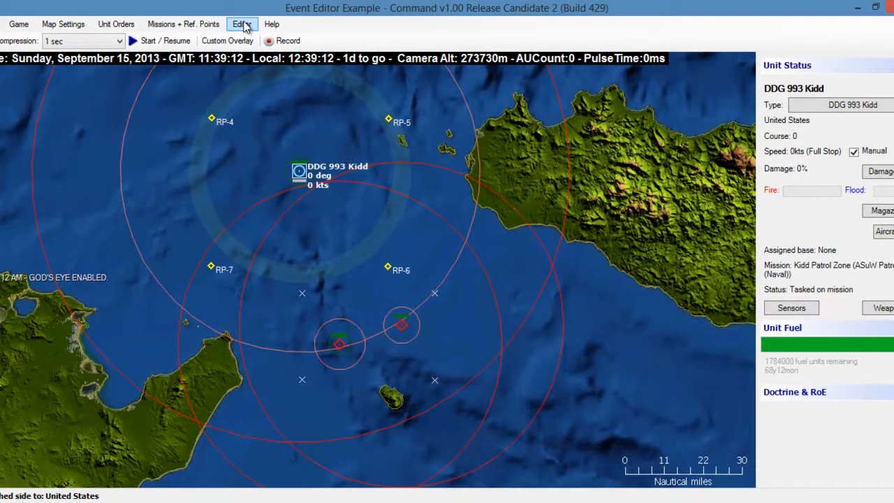
Create a new scenario event with the description "Bluefor Scores Points for Destroying Red Vessels".
{"action": "left_click", "coordinate": [242, 25]}
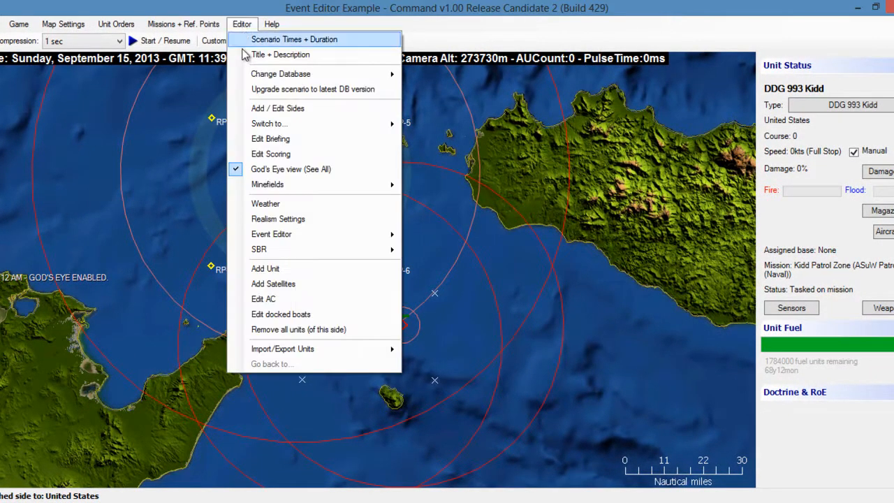
{"action": "mouse_move", "coordinate": [263, 239]}
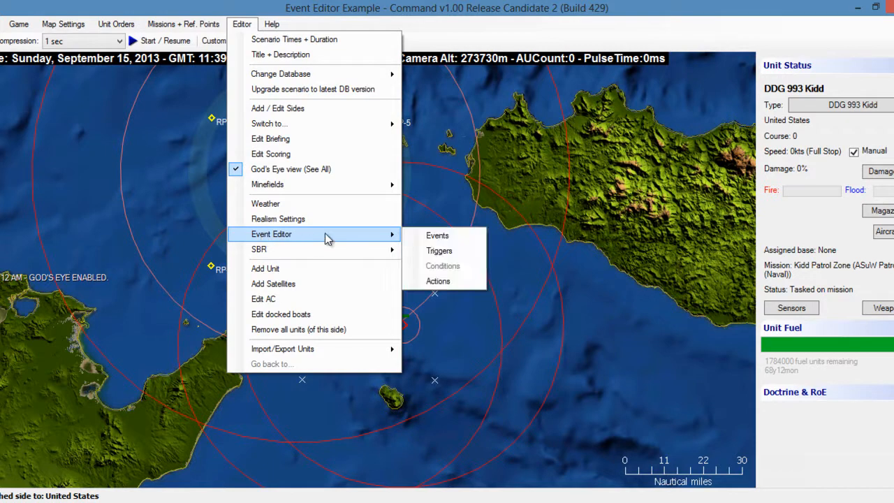
{"action": "left_click", "coordinate": [459, 239]}
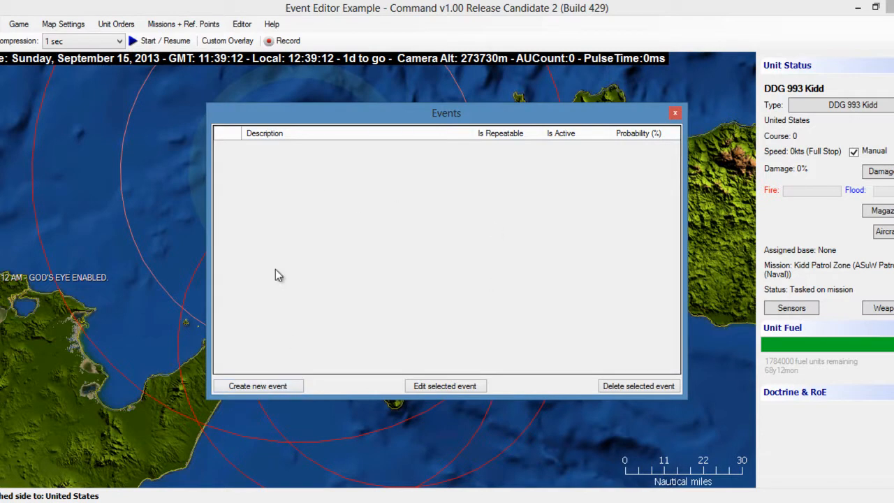
{"action": "left_click", "coordinate": [272, 387]}
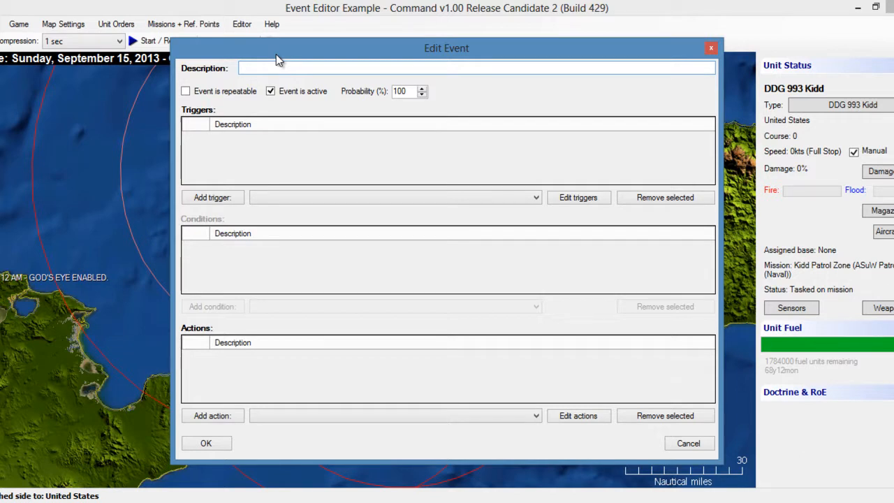
{"action": "type", "text": "Bluefor Scores Points for D"}
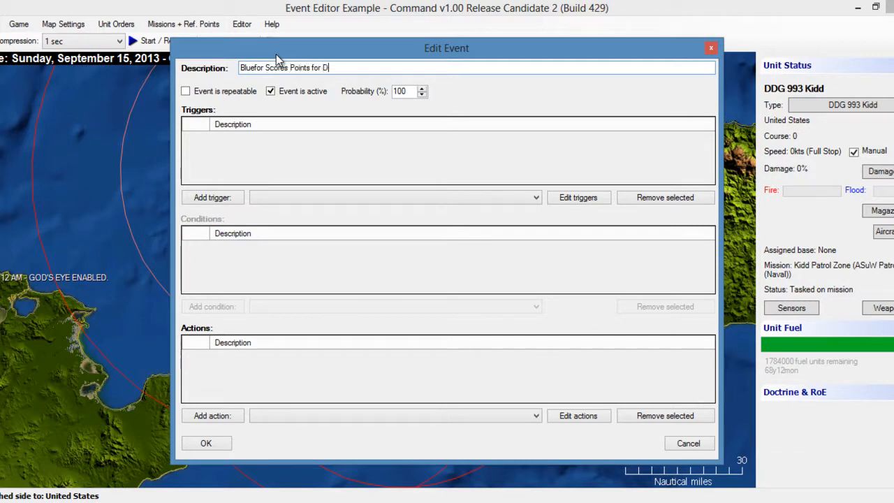
{"action": "type", "text": "estroying Red Vessels"}
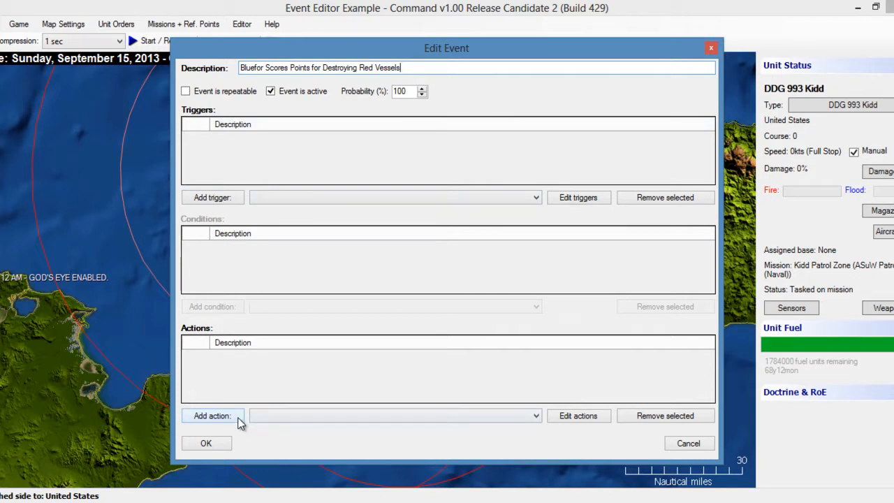
Create a Points action for the event with United States as the side and a point change of 10.
{"action": "left_click", "coordinate": [574, 419]}
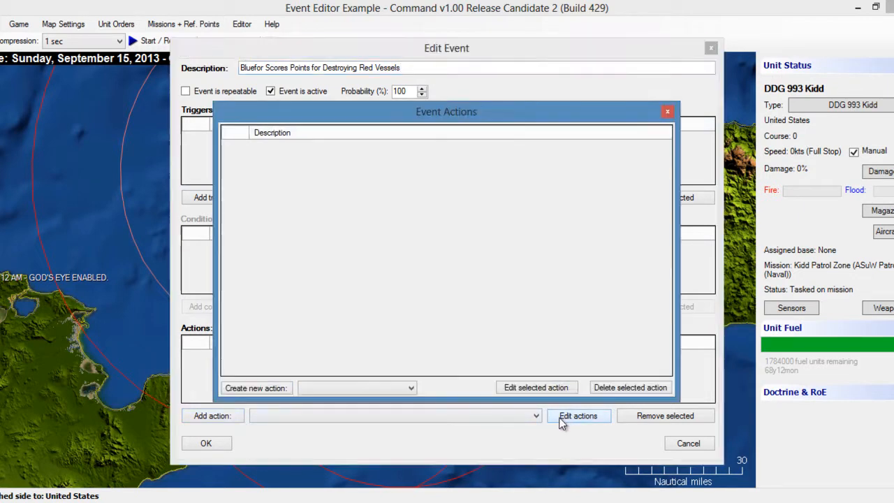
{"action": "left_click", "coordinate": [411, 388]}
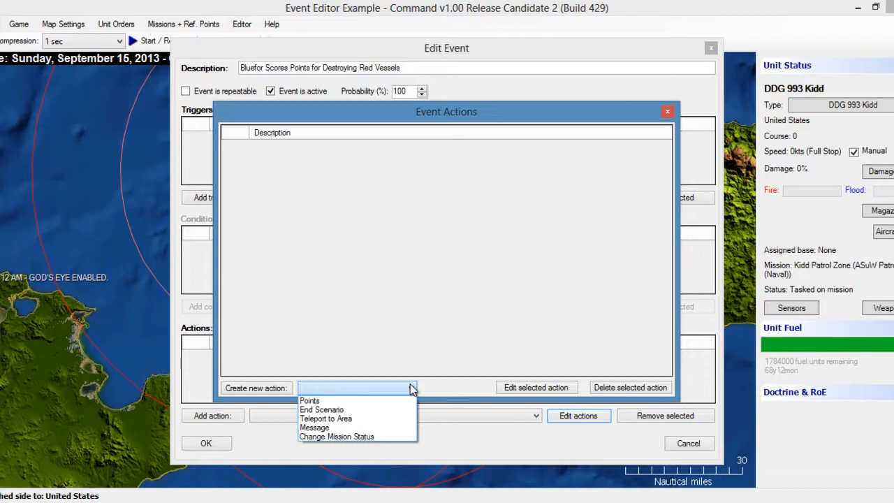
{"action": "left_click", "coordinate": [329, 401]}
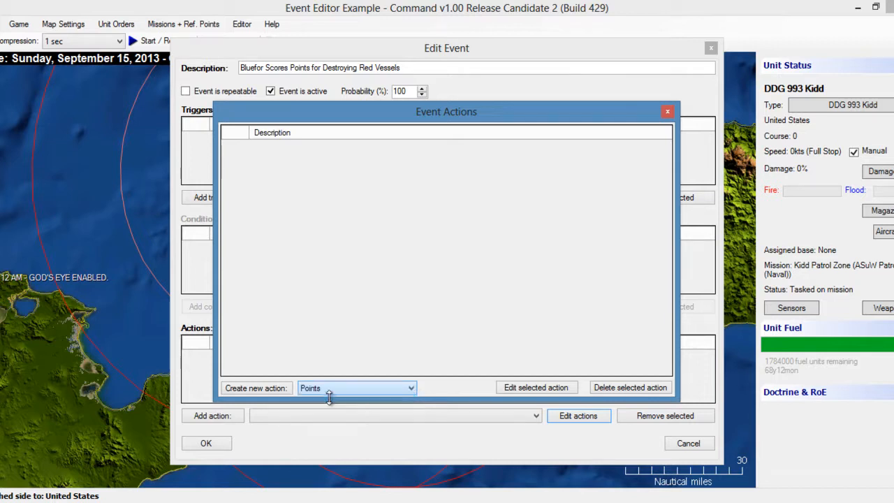
{"action": "left_click", "coordinate": [267, 396]}
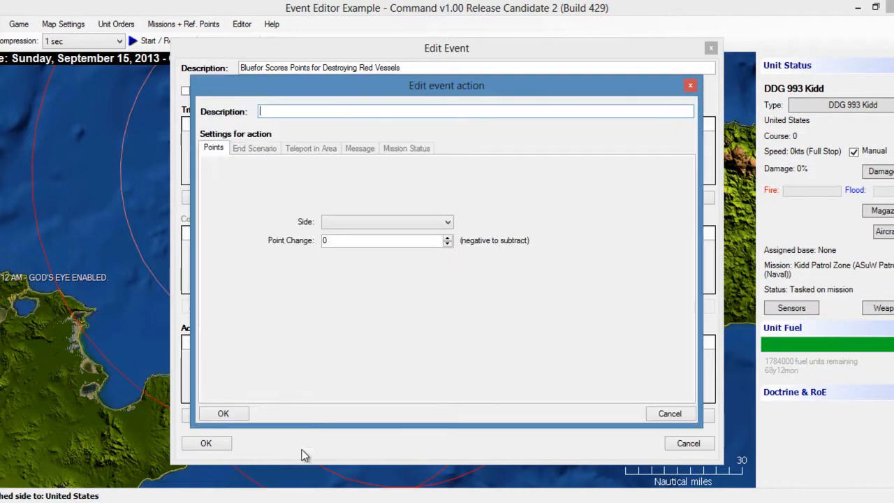
{"action": "left_click", "coordinate": [380, 225]}
{"action": "left_click", "coordinate": [385, 244]}
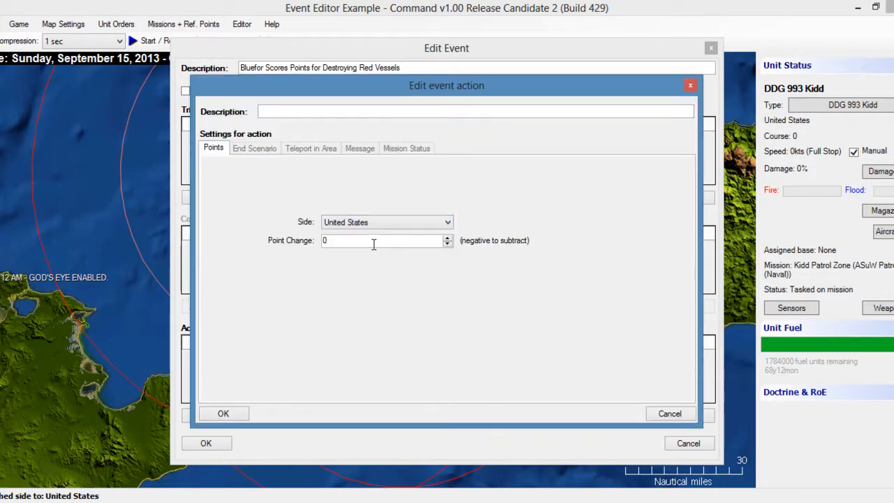
{"action": "double_click", "coordinate": [324, 242]}
{"action": "type", "text": "10"}
Describe the points action as "US SCORES 10 Points" and save it.
{"action": "left_click", "coordinate": [275, 111]}
{"action": "type", "text": "US C"}
{"action": "key", "text": "BackSpace"}
{"action": "type", "text": "SCO"}
{"action": "key", "text": "BackSpace"}
{"action": "key", "text": "BackSpace"}
{"action": "key", "text": "BackSpace"}
{"action": "key", "text": "BackSpace"}
{"action": "key", "text": "BackSpace"}
{"action": "key", "text": "BackSpace"}
{"action": "type", "text": "US SCO"}
{"action": "key", "text": "BackSpace"}
{"action": "type", "text": "ORES "}
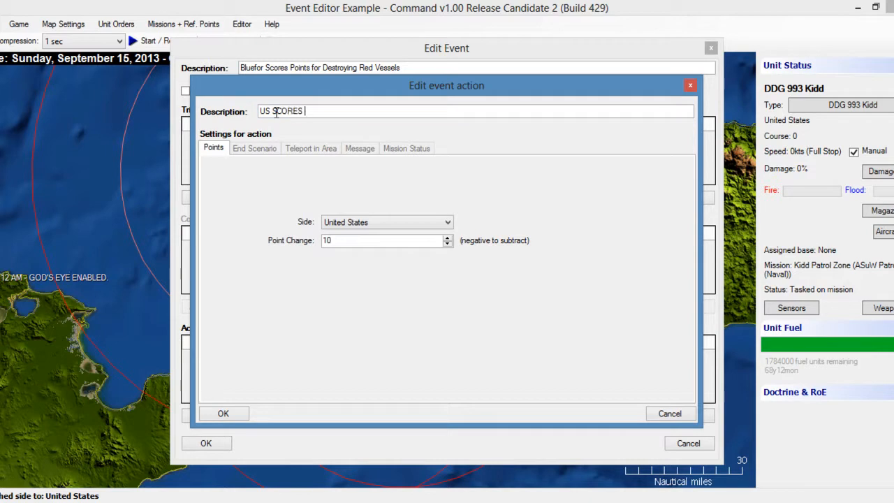
{"action": "type", "text": "10 Points"}
{"action": "left_click", "coordinate": [222, 413]}
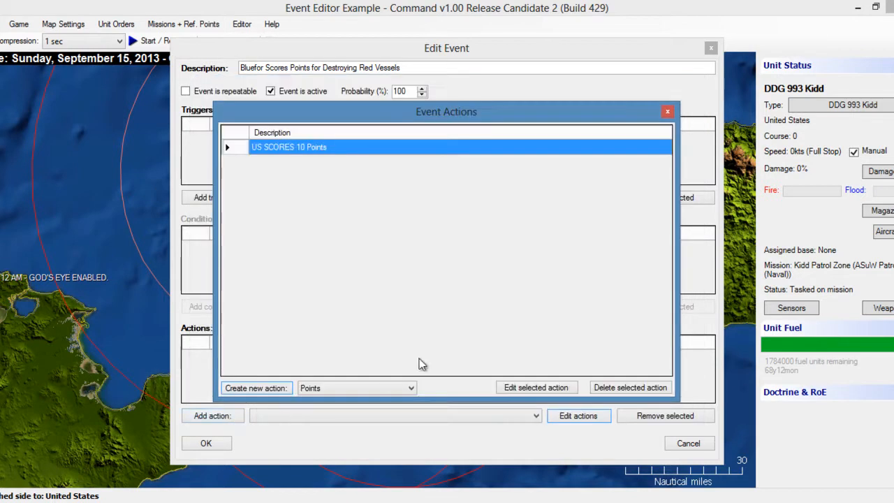
Return to the event and add the "US SCORES 10 Points" action to it.
{"action": "left_click", "coordinate": [668, 111]}
{"action": "left_click", "coordinate": [366, 417]}
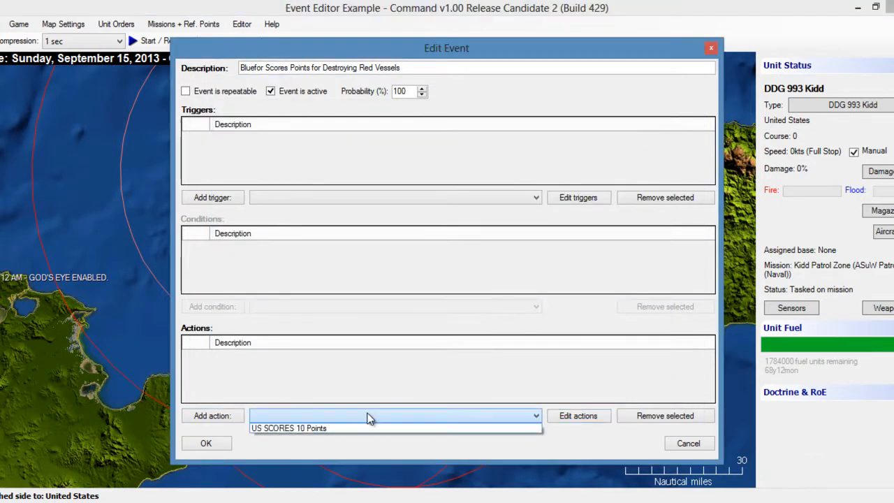
{"action": "left_click", "coordinate": [363, 429]}
{"action": "left_click", "coordinate": [213, 415]}
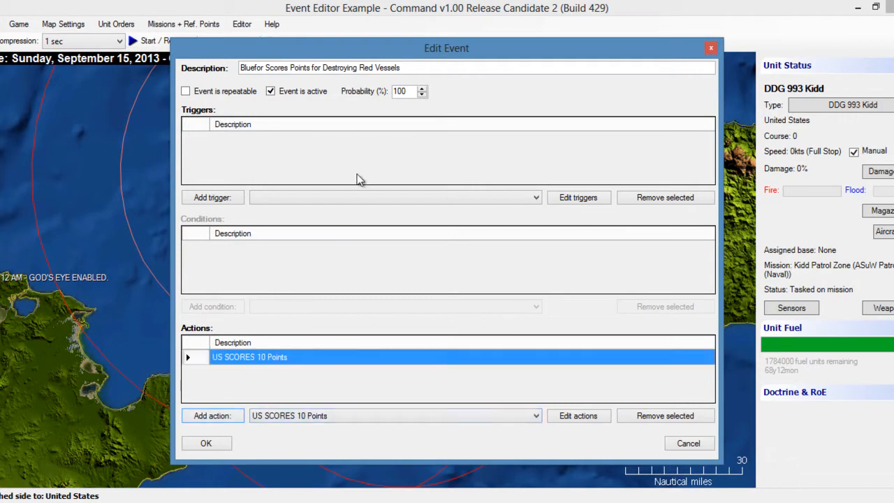
Create a Unit Is Destroyed trigger with the description "Libyan Vessel is Destroyed".
{"action": "left_click", "coordinate": [564, 198]}
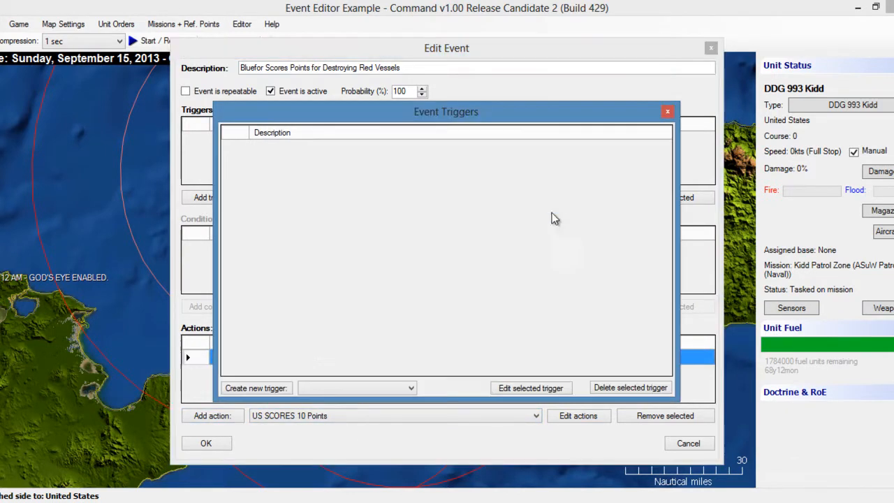
{"action": "left_click", "coordinate": [411, 388]}
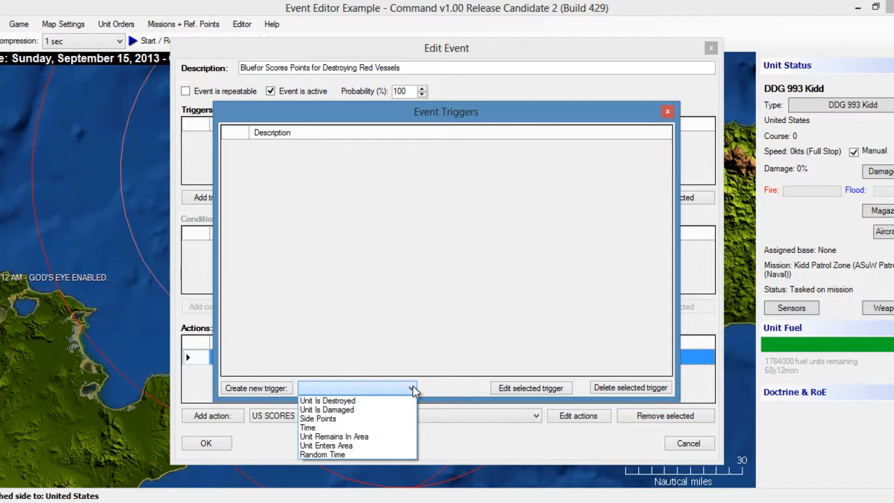
{"action": "left_click", "coordinate": [370, 400]}
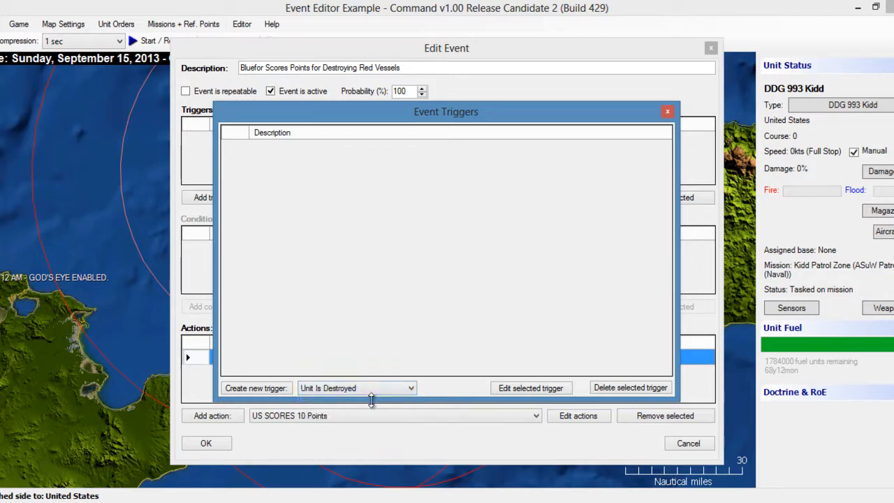
{"action": "left_click", "coordinate": [276, 391]}
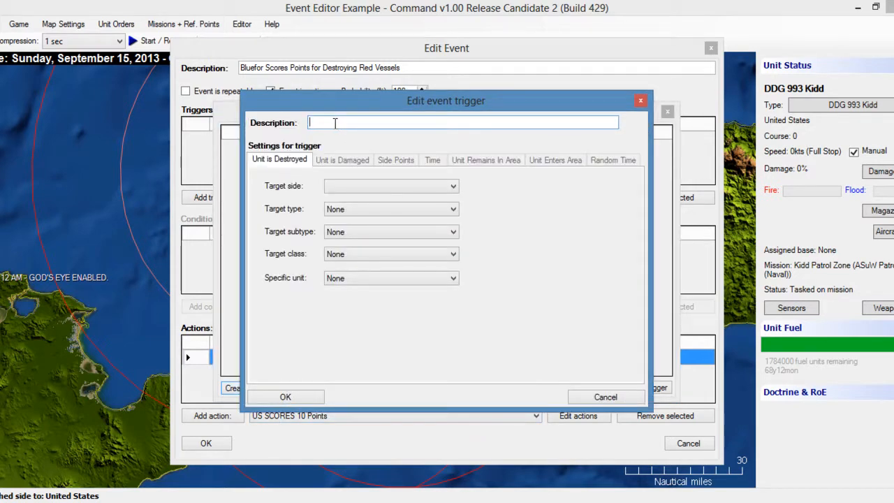
{"action": "type", "text": "Libyan Vessel is Dest"}
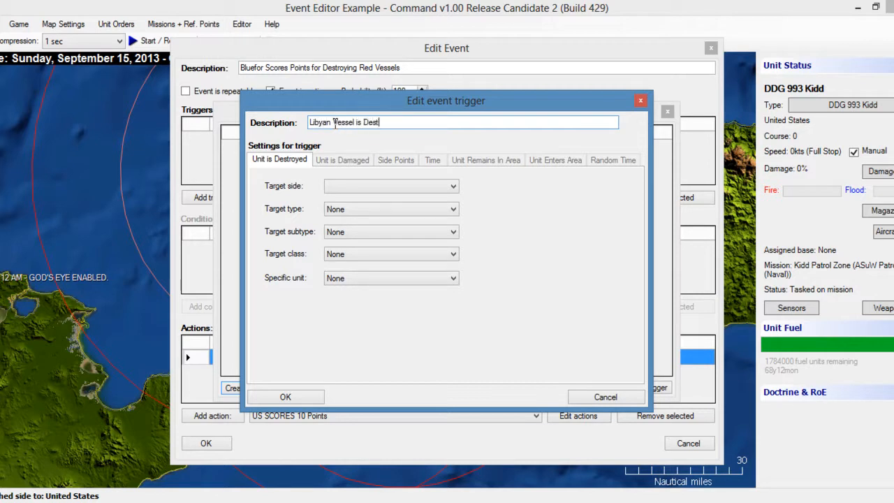
{"action": "type", "text": "royed"}
Set the trigger's target side to Libya and its target type to Surface Ship.
{"action": "left_click", "coordinate": [404, 187]}
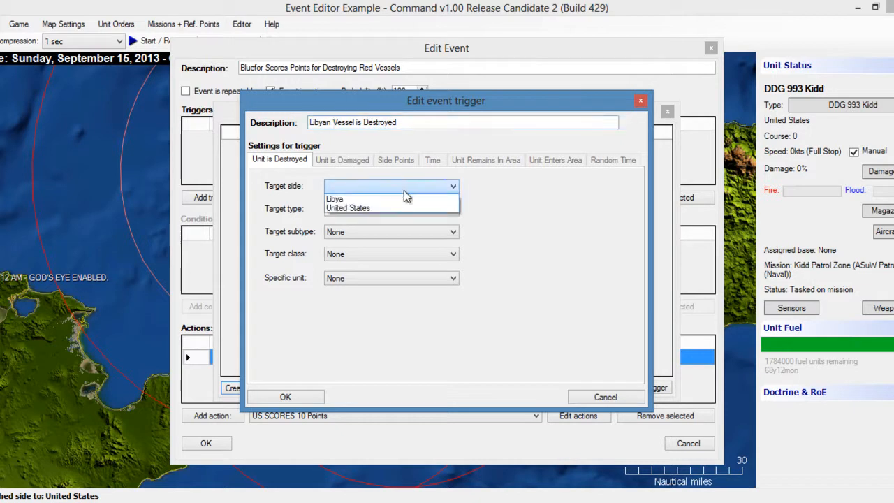
{"action": "left_click", "coordinate": [404, 208]}
{"action": "left_click", "coordinate": [450, 211]}
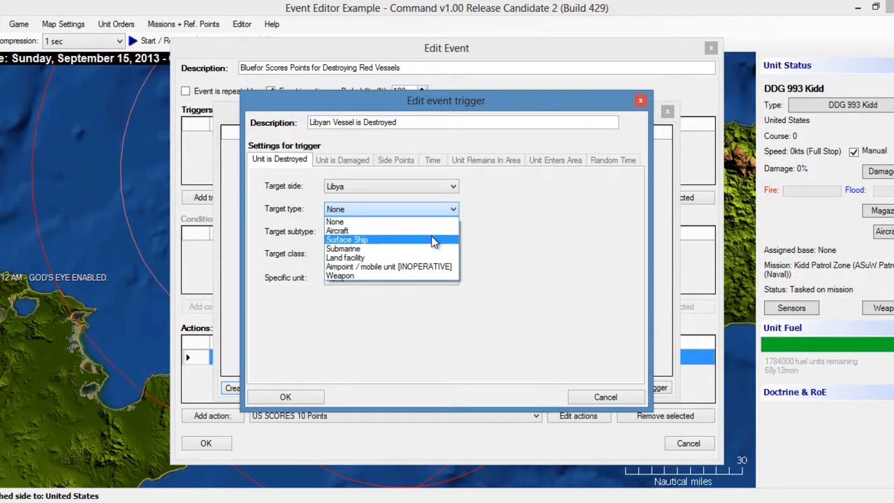
{"action": "left_click", "coordinate": [433, 240]}
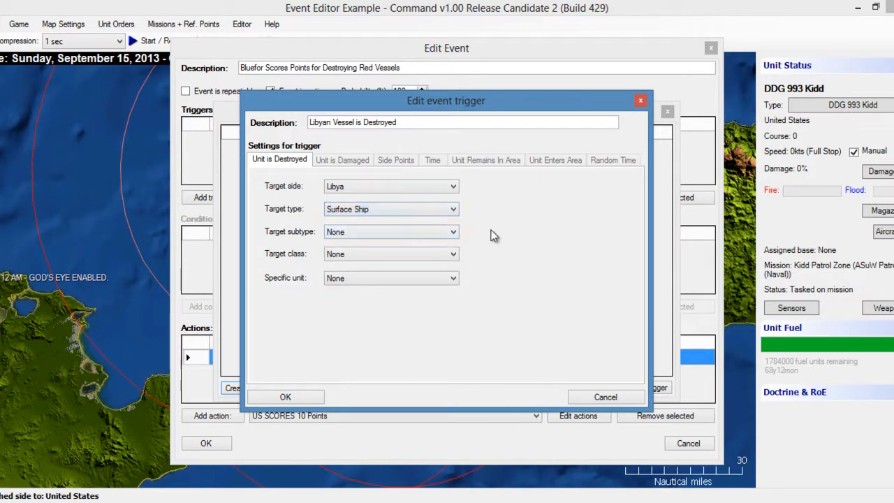
Try restricting the trigger to the FFG subtype, check the target classes, and return the subtype to None.
{"action": "left_click", "coordinate": [453, 232]}
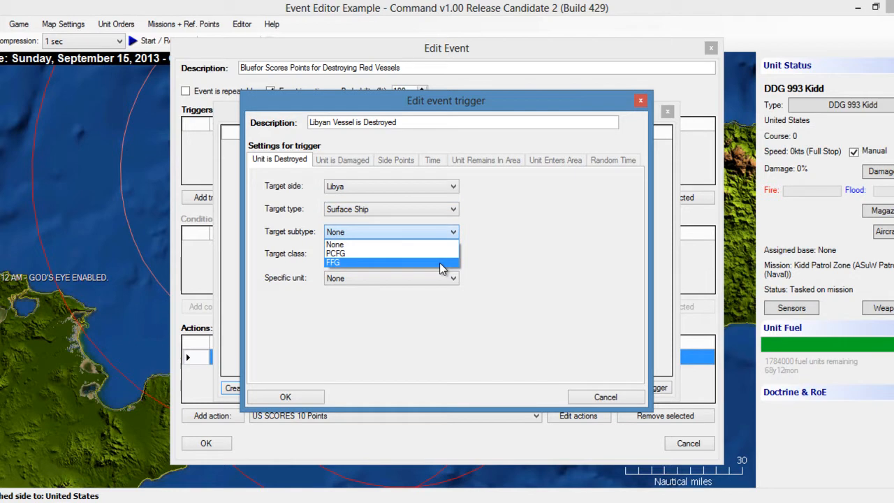
{"action": "left_click", "coordinate": [441, 263]}
{"action": "left_click", "coordinate": [453, 254]}
{"action": "left_click", "coordinate": [447, 276]}
{"action": "left_click", "coordinate": [453, 254]}
{"action": "left_click", "coordinate": [448, 267]}
{"action": "left_click", "coordinate": [453, 232]}
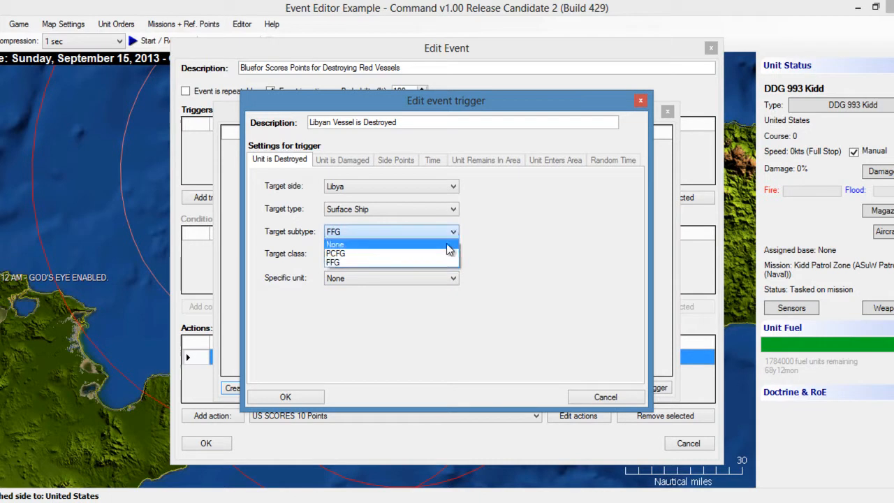
{"action": "left_click", "coordinate": [449, 245]}
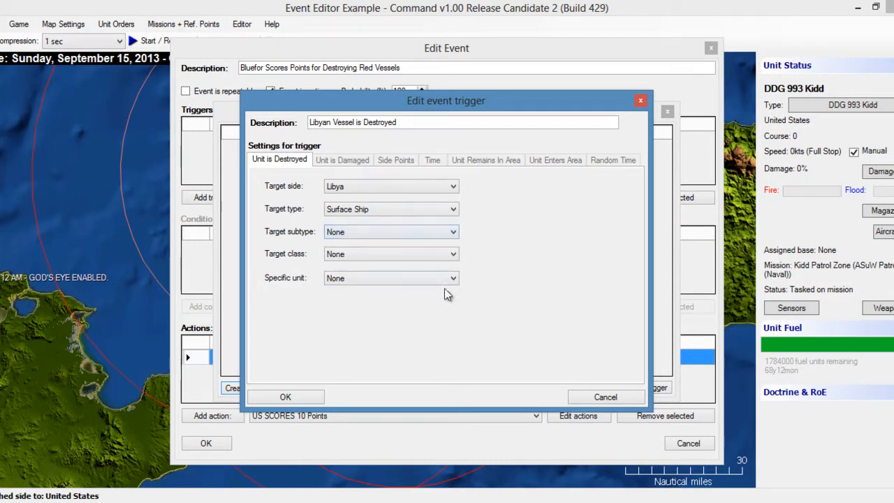
Save the trigger and add "Libyan Vessel is Destroyed" to the event's triggers.
{"action": "left_click", "coordinate": [295, 398]}
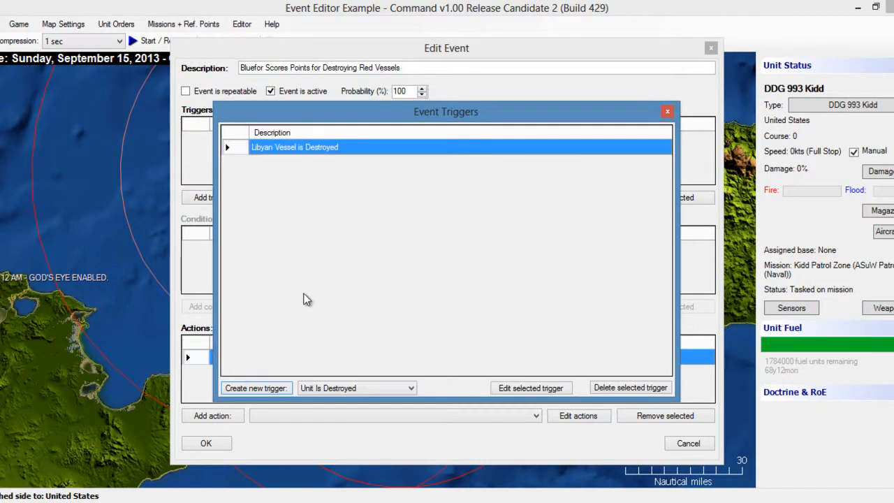
{"action": "left_click", "coordinate": [667, 114]}
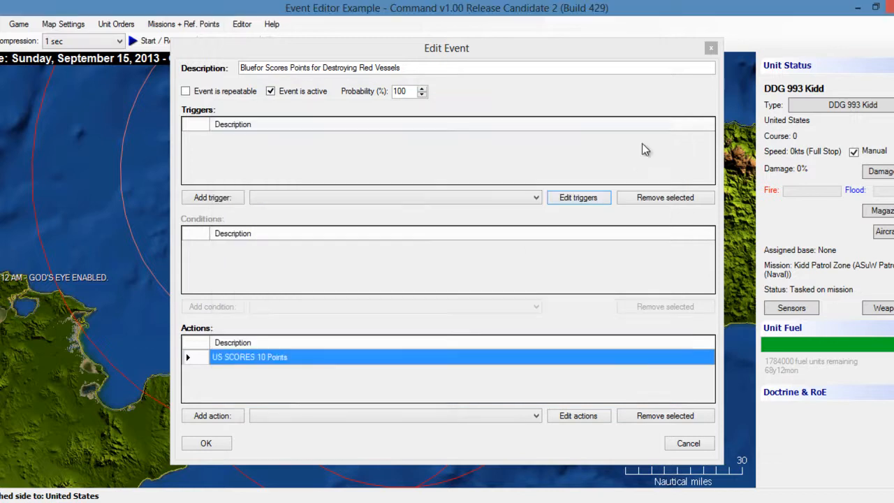
{"action": "left_click", "coordinate": [412, 199]}
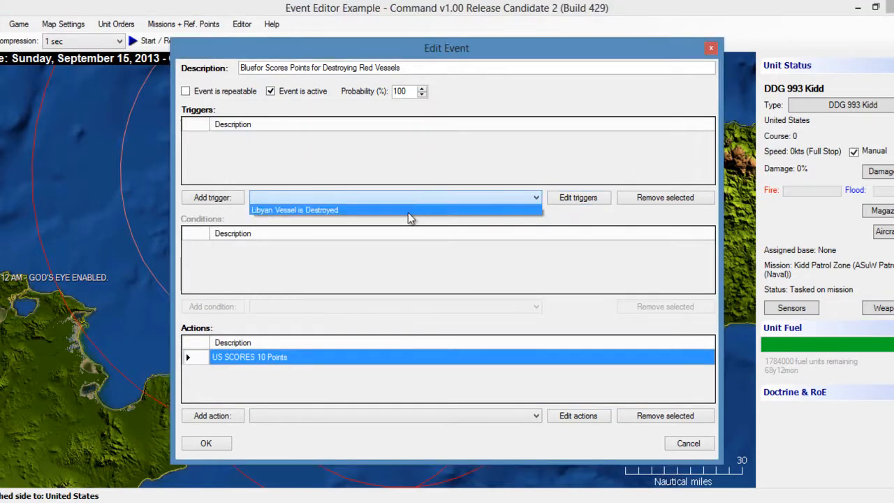
{"action": "left_click", "coordinate": [409, 210]}
{"action": "left_click", "coordinate": [211, 198]}
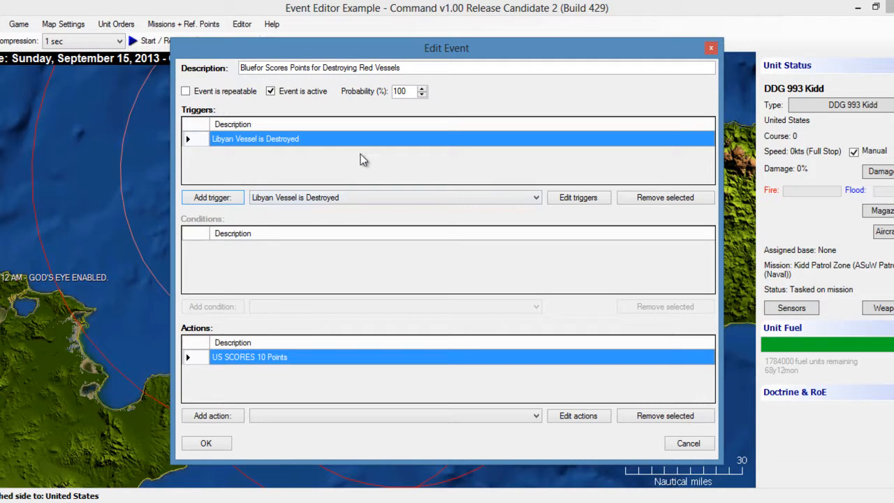
Make the event repeatable and save it.
{"action": "left_click", "coordinate": [185, 91]}
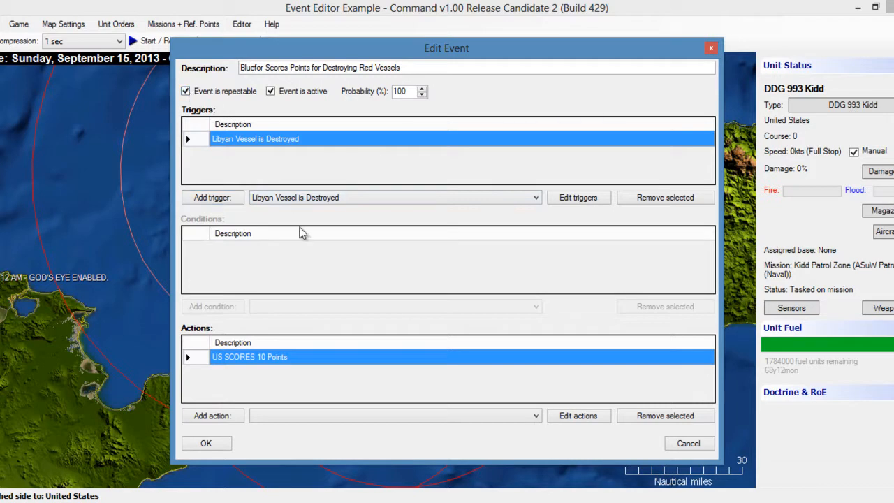
{"action": "left_click", "coordinate": [214, 440]}
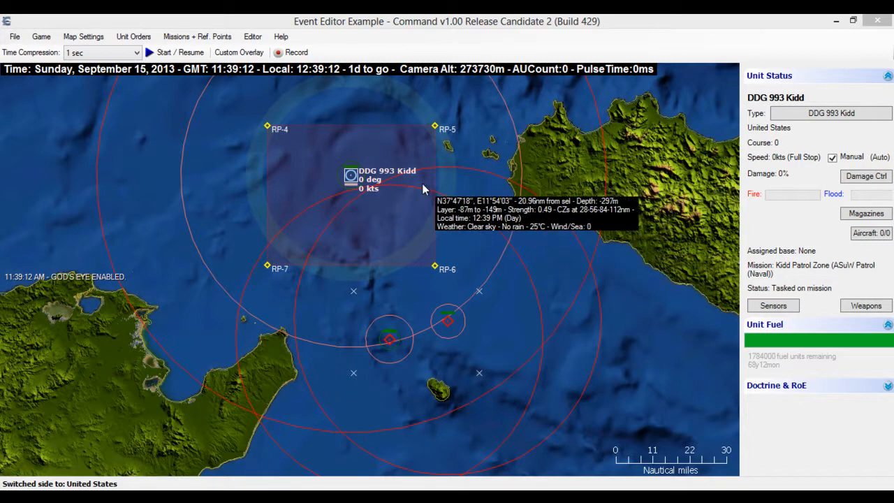
Set the United States' scoring thresholds to -5 for Disaster and 5 for Triumph.
{"action": "left_click", "coordinate": [252, 37]}
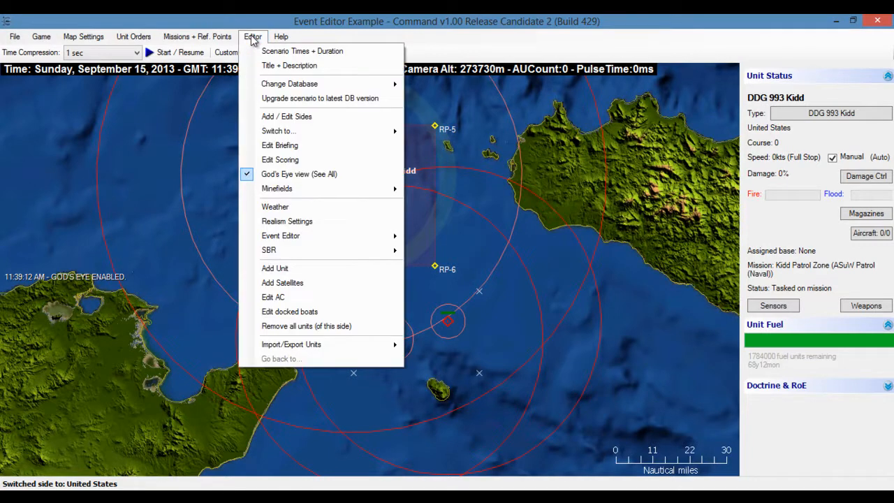
{"action": "left_click", "coordinate": [280, 160]}
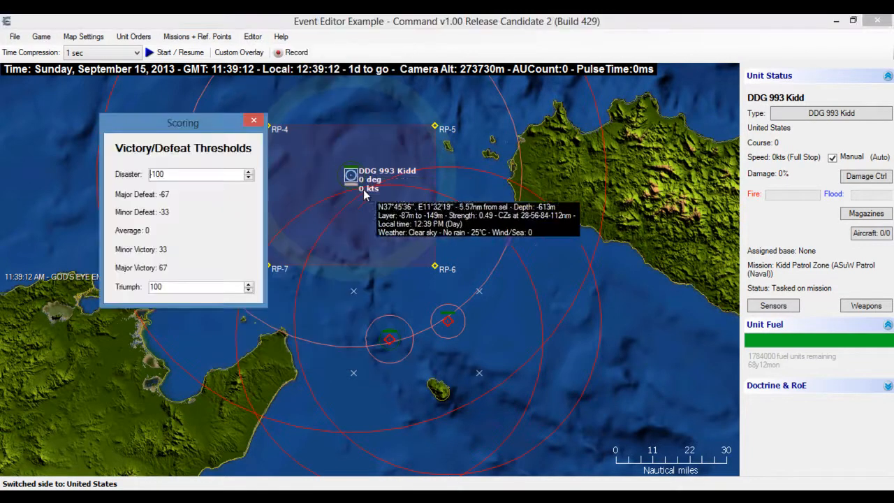
{"action": "left_click_drag", "start_coordinate": [203, 130], "coordinate": [308, 120]}
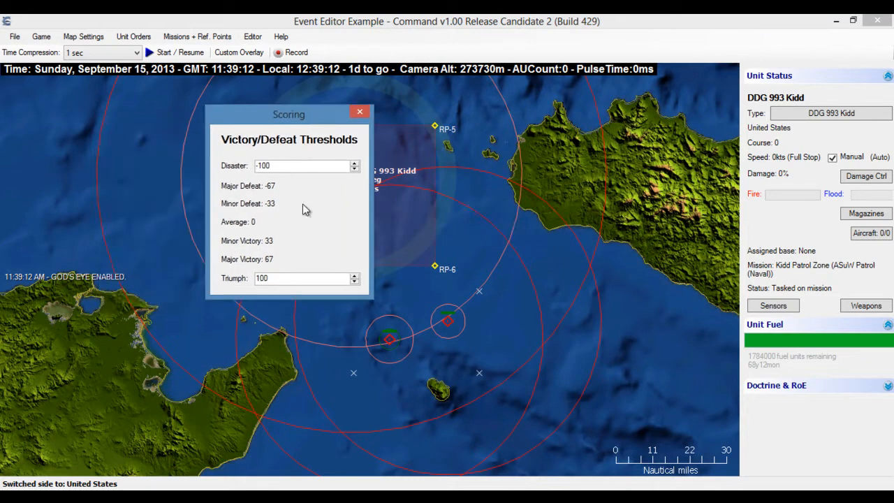
{"action": "left_click_drag", "start_coordinate": [291, 166], "coordinate": [240, 174]}
{"action": "type", "text": "5"}
{"action": "left_click", "coordinate": [257, 165]}
{"action": "type", "text": "-"}
{"action": "key", "text": "Tab"}
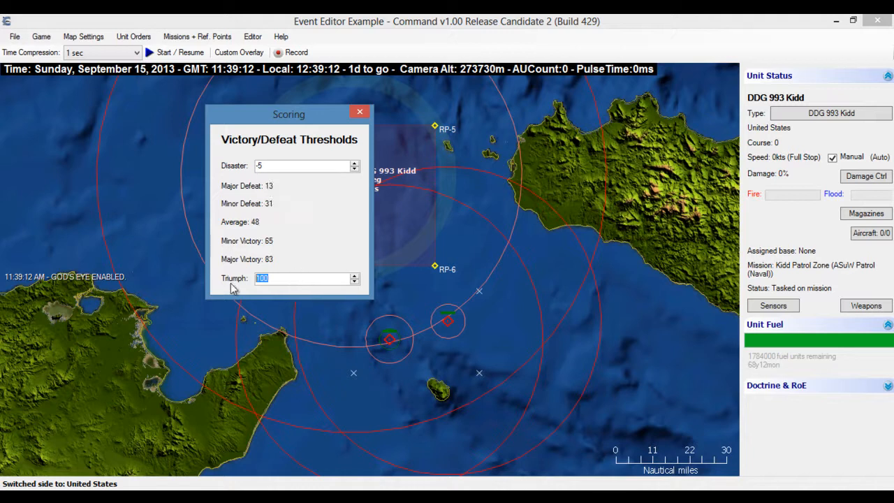
{"action": "type", "text": "5"}
{"action": "left_click", "coordinate": [306, 162]}
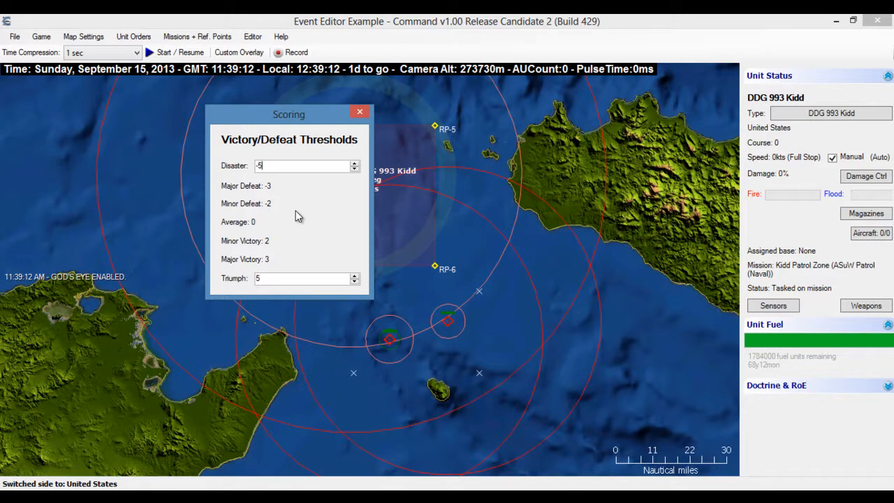
{"action": "left_click", "coordinate": [359, 111]}
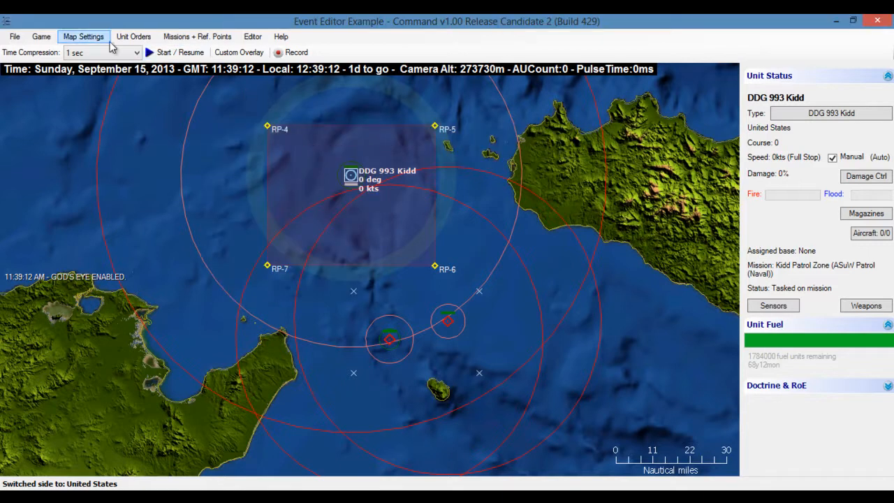
Check the player evaluation and current score, and close the evaluation.
{"action": "left_click", "coordinate": [42, 36]}
{"action": "left_click", "coordinate": [60, 194]}
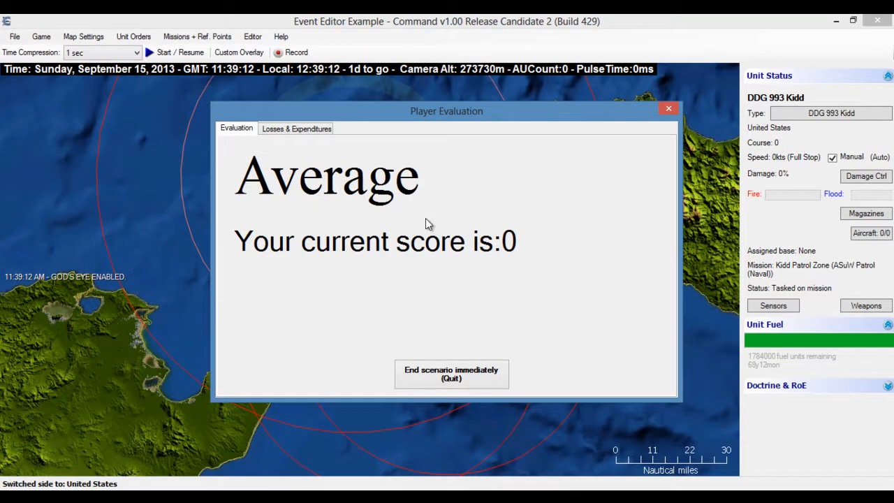
{"action": "left_click", "coordinate": [669, 109]}
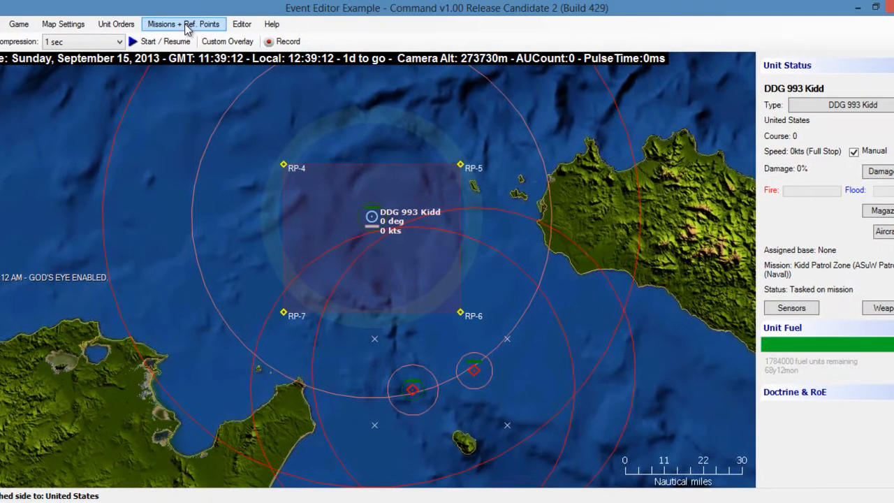
Set the Kidd Patrol Zone mission's status to Inactive and close the mission settings.
{"action": "left_click", "coordinate": [186, 25]}
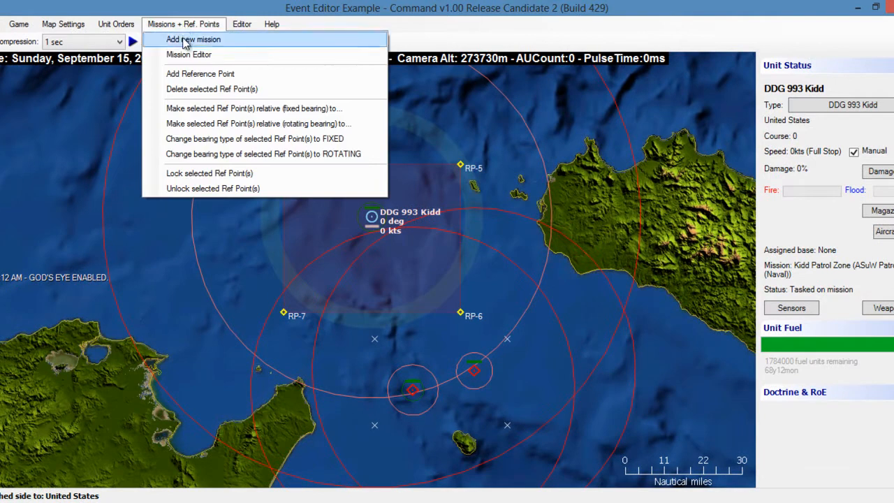
{"action": "left_click", "coordinate": [180, 54]}
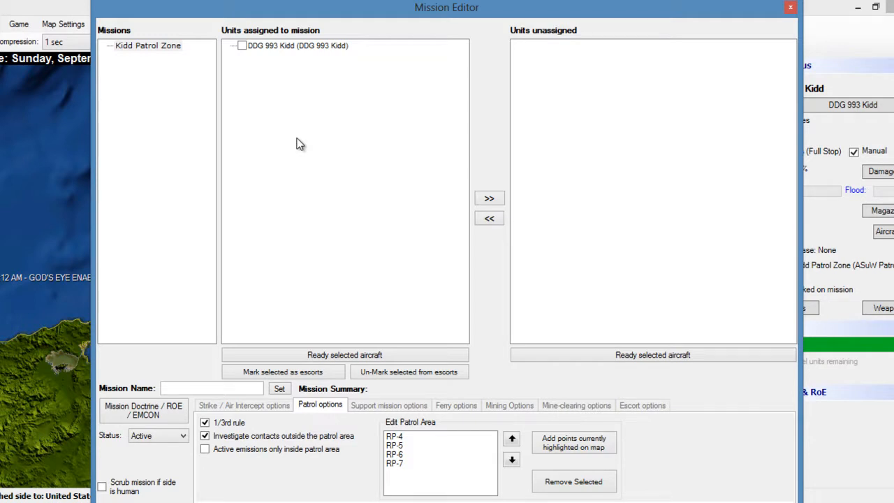
{"action": "left_click", "coordinate": [147, 45]}
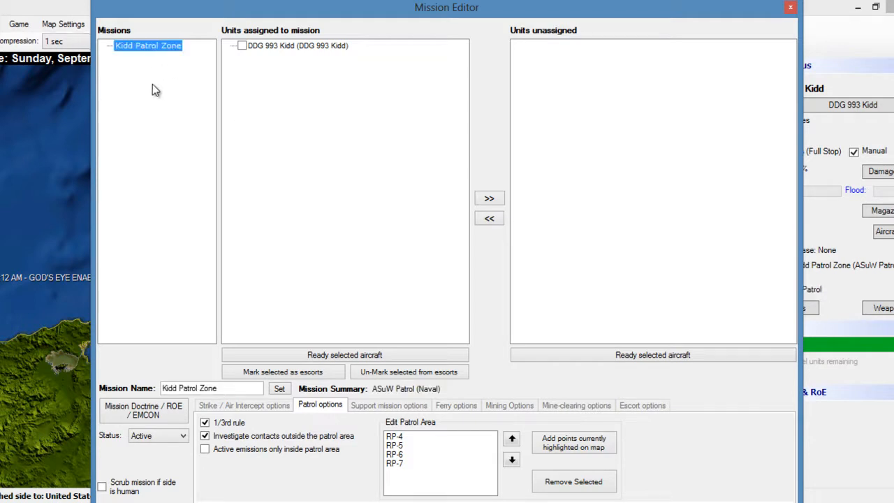
{"action": "left_click", "coordinate": [182, 435]}
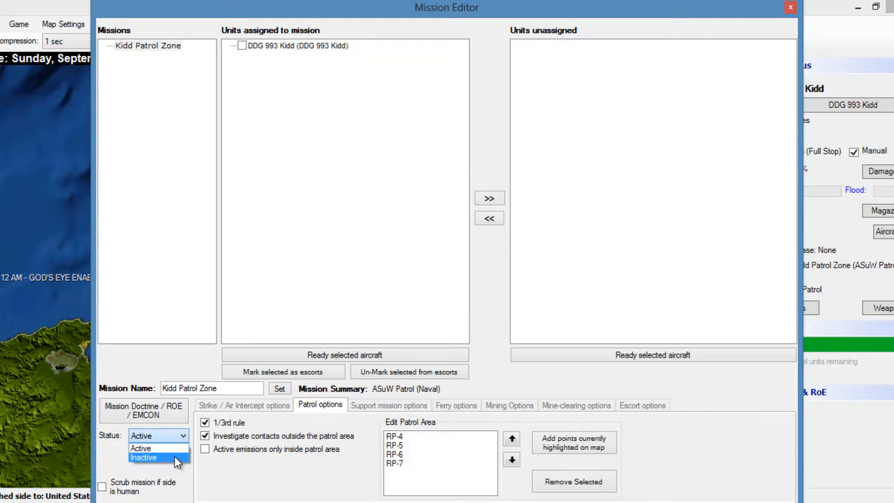
{"action": "left_click", "coordinate": [176, 458]}
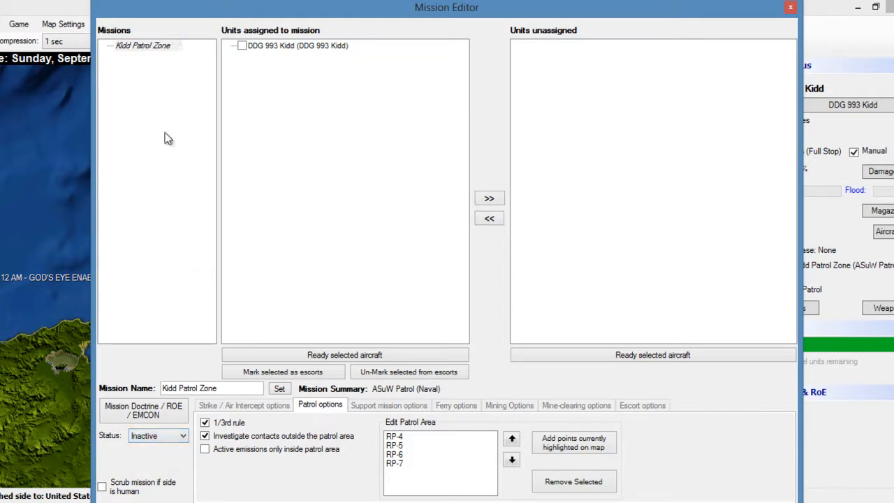
{"action": "left_click", "coordinate": [143, 49]}
{"action": "key", "text": "Escape"}
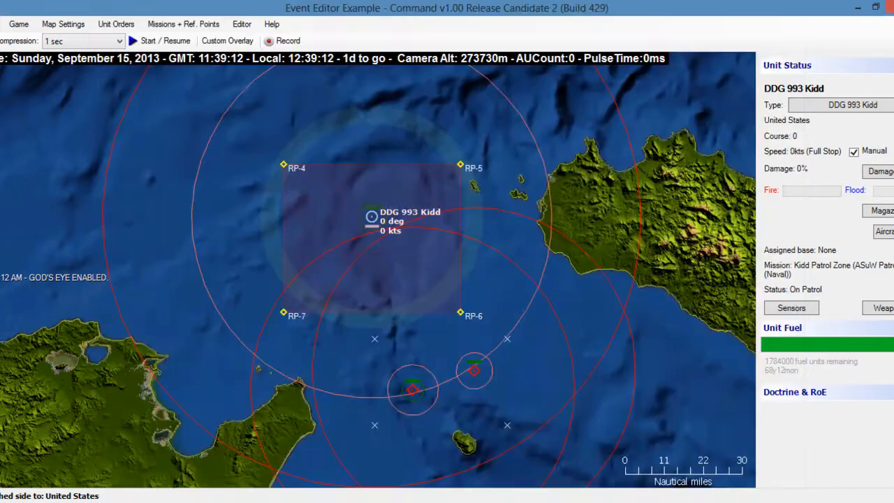
Create a new scenario event with the description "Mission Activation".
{"action": "left_click", "coordinate": [241, 25]}
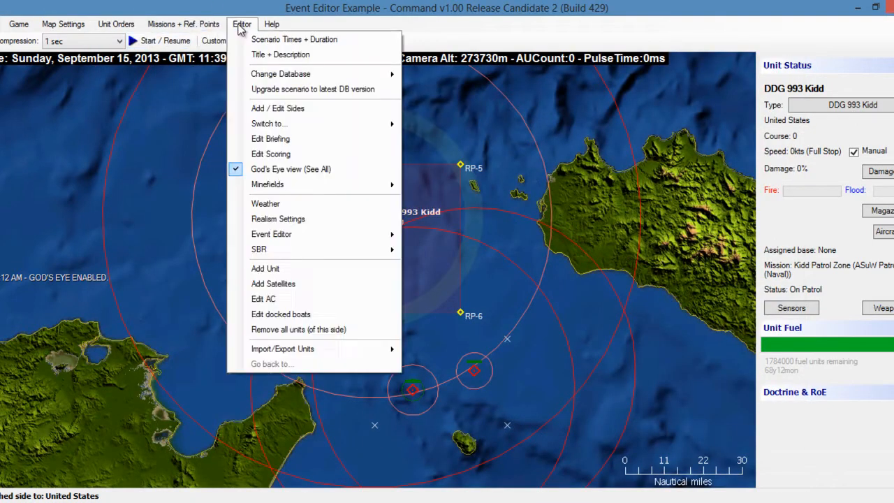
{"action": "mouse_move", "coordinate": [380, 239]}
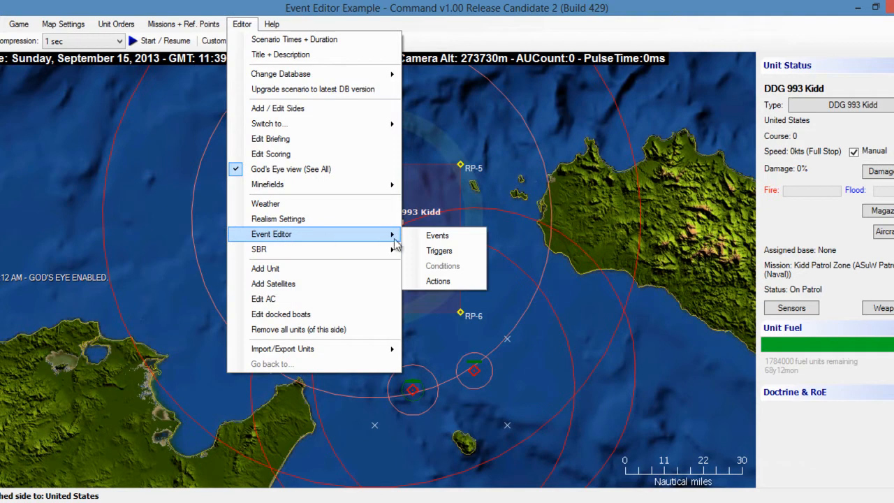
{"action": "left_click", "coordinate": [429, 238]}
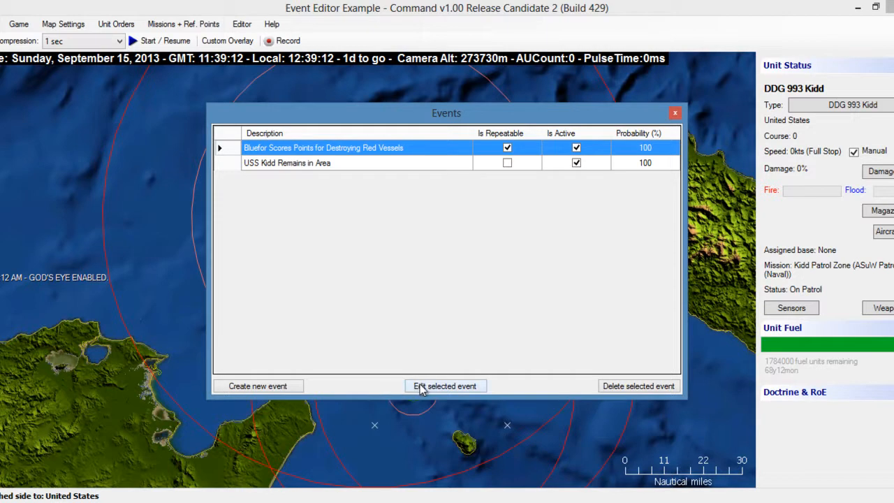
{"action": "left_click", "coordinate": [256, 386]}
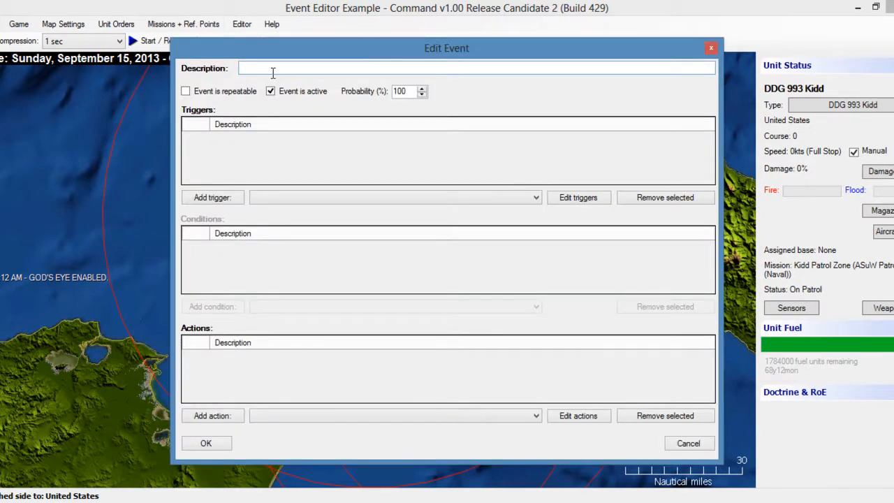
{"action": "type", "text": "Mission Activation"}
Create a Change Mission Status event action with the description "Mission Activates".
{"action": "left_click", "coordinate": [559, 419]}
{"action": "left_click", "coordinate": [412, 388]}
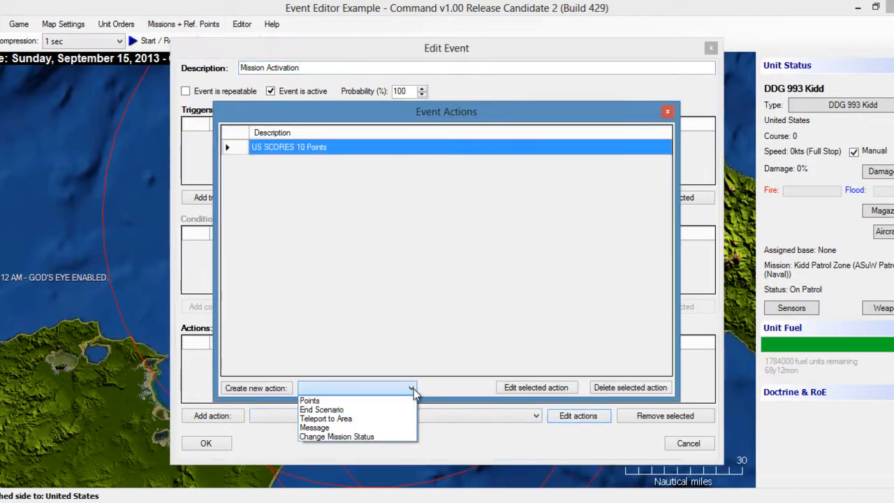
{"action": "left_click", "coordinate": [391, 437]}
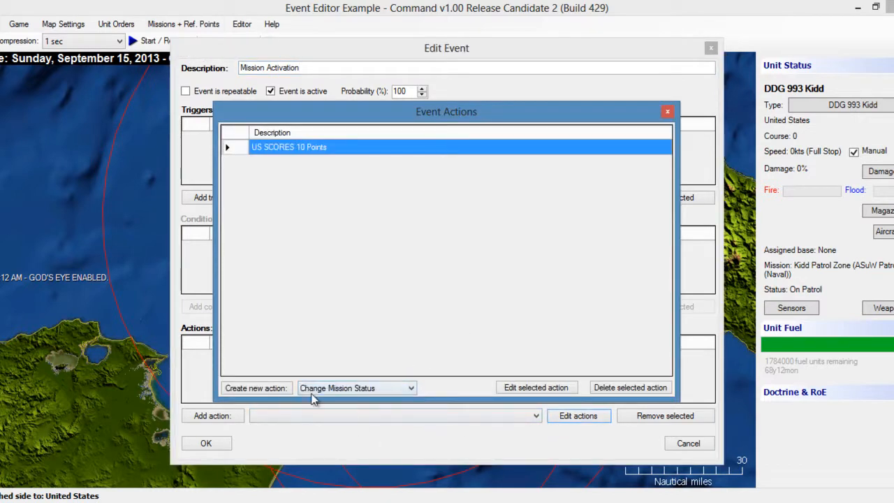
{"action": "left_click", "coordinate": [266, 393]}
{"action": "left_click", "coordinate": [297, 112]}
{"action": "type", "text": "Mission "}
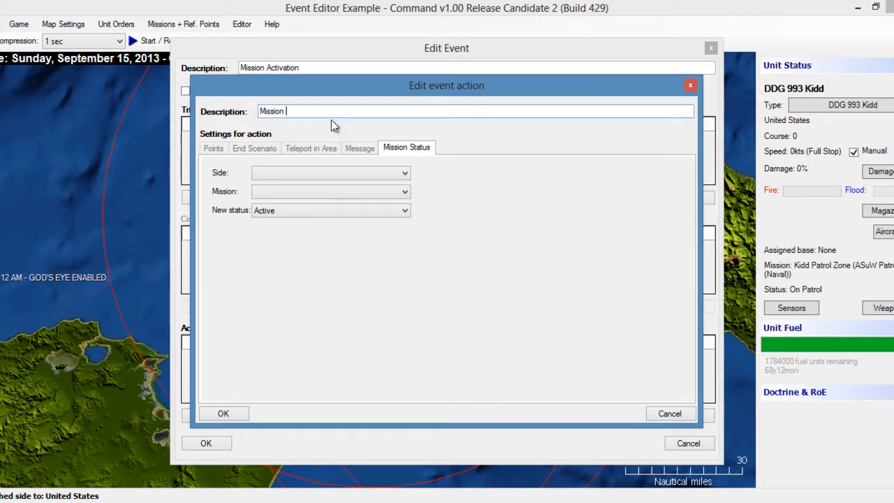
{"action": "type", "text": "Activates"}
Assign the action to the United States side and the Kidd Patrol Zone mission with Active as new status, and save it.
{"action": "left_click", "coordinate": [403, 174]}
{"action": "left_click", "coordinate": [395, 189]}
{"action": "left_click", "coordinate": [404, 195]}
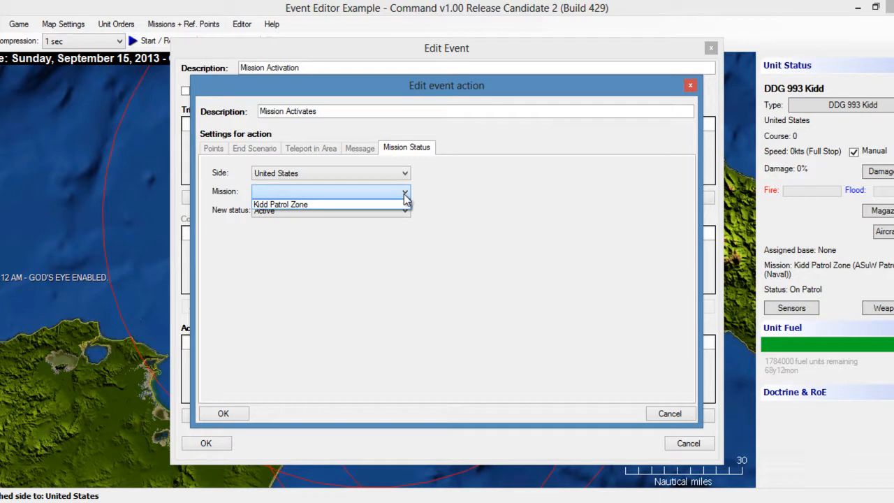
{"action": "left_click", "coordinate": [383, 205]}
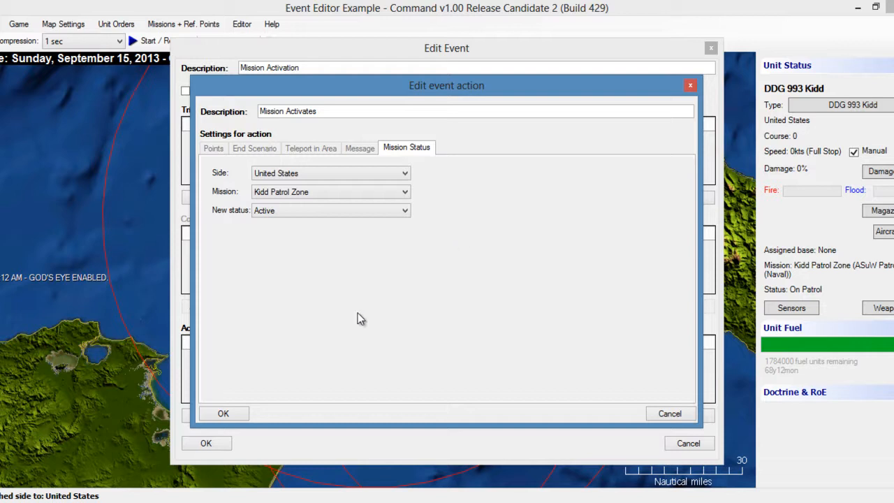
{"action": "left_click", "coordinate": [224, 414]}
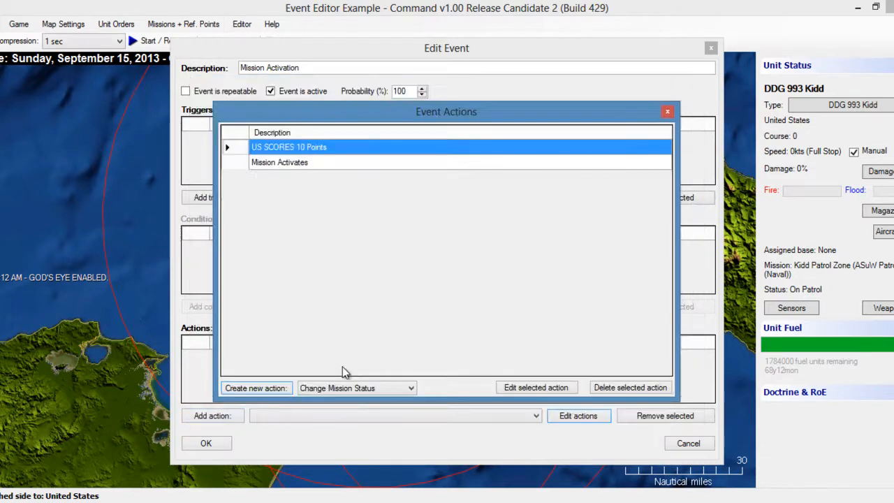
{"action": "left_click", "coordinate": [666, 111]}
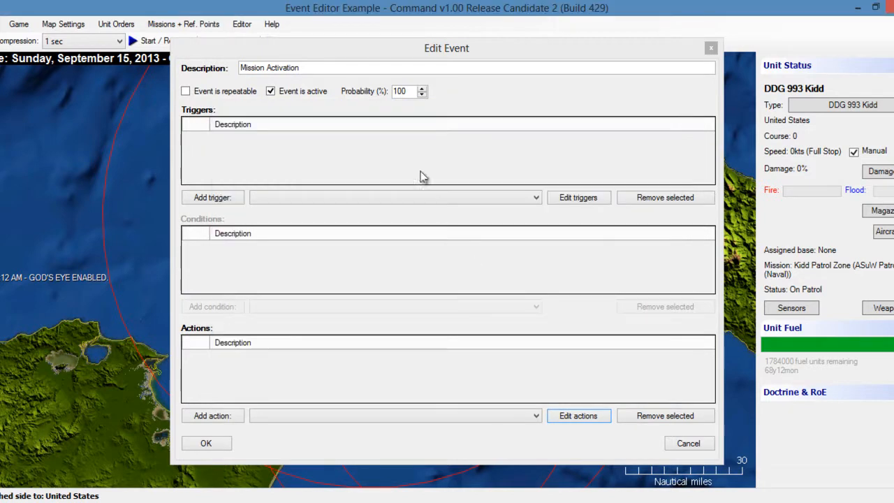
{"action": "left_click", "coordinate": [492, 203]}
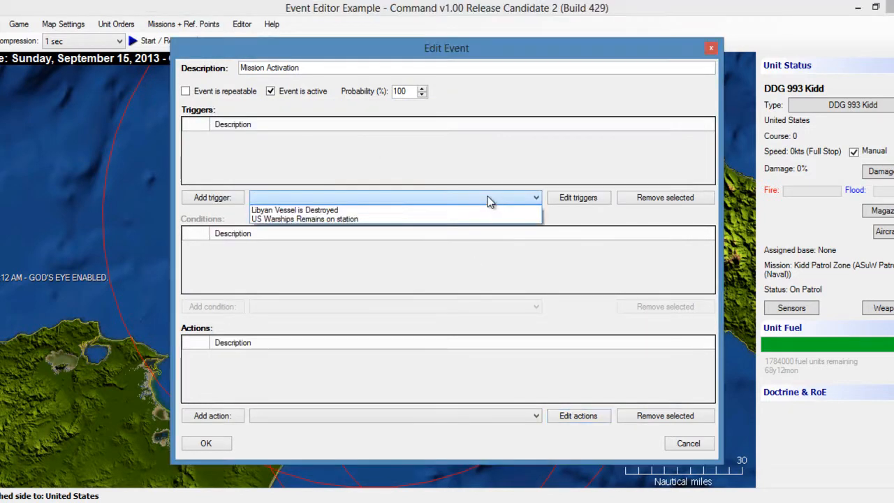
{"action": "left_click", "coordinate": [491, 201]}
{"action": "left_click", "coordinate": [225, 199]}
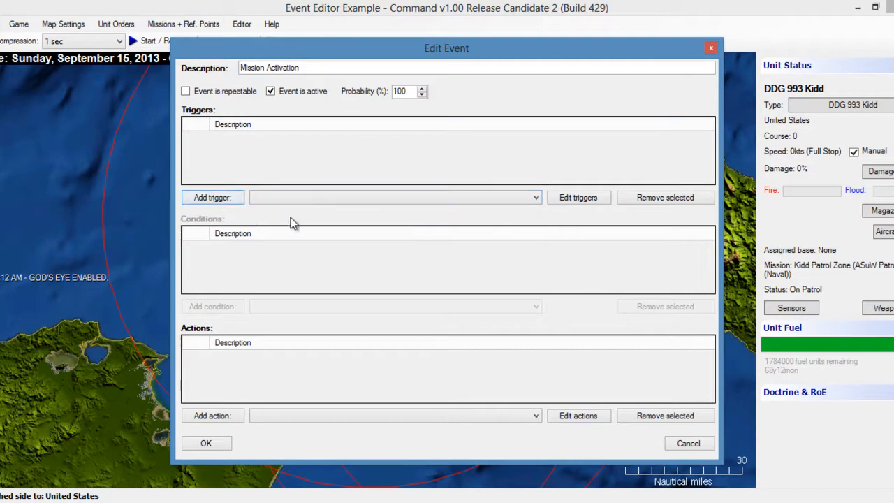
Create a Time trigger described as "Time Trigger", set for 9/15/2013 at 12:09 PM, and save it.
{"action": "left_click", "coordinate": [569, 198]}
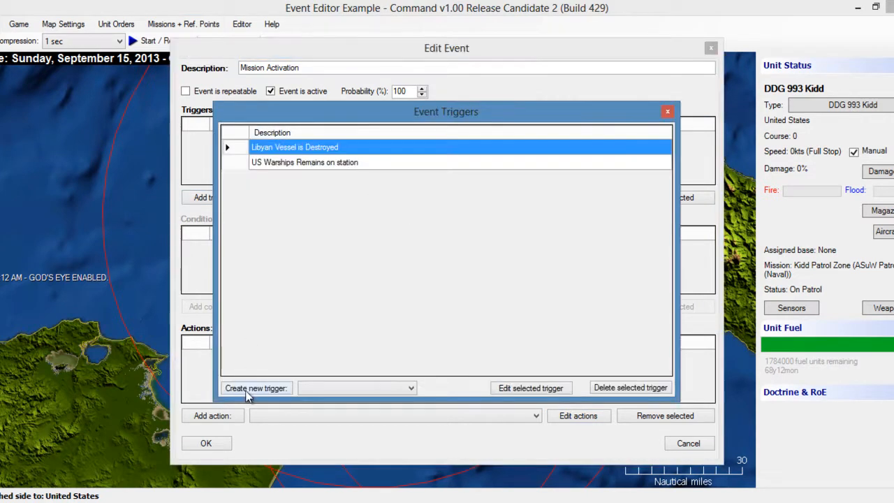
{"action": "left_click", "coordinate": [335, 389]}
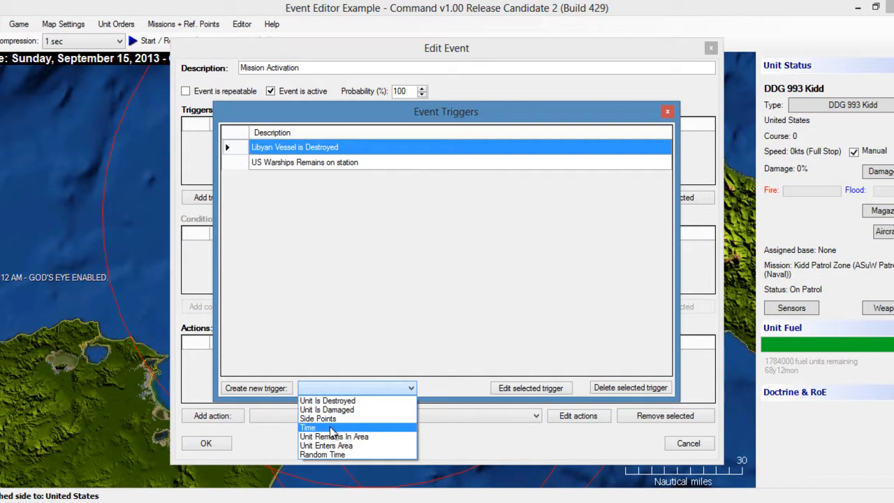
{"action": "left_click", "coordinate": [330, 428]}
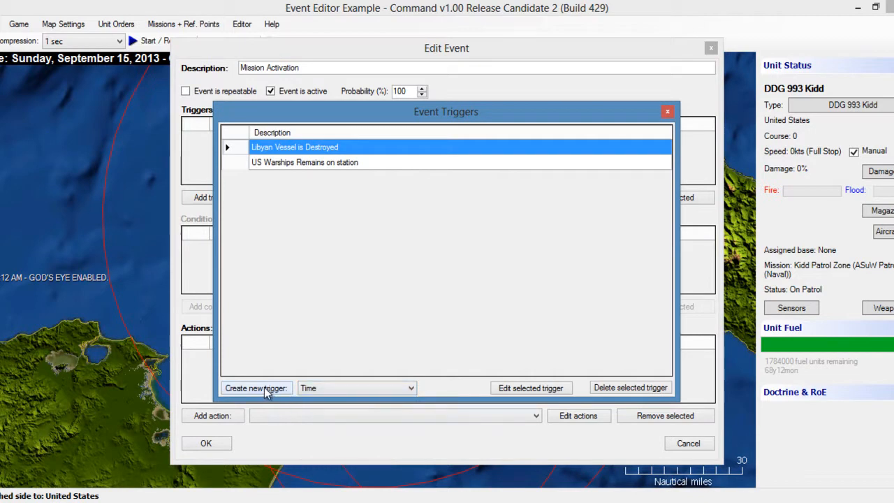
{"action": "left_click", "coordinate": [265, 389]}
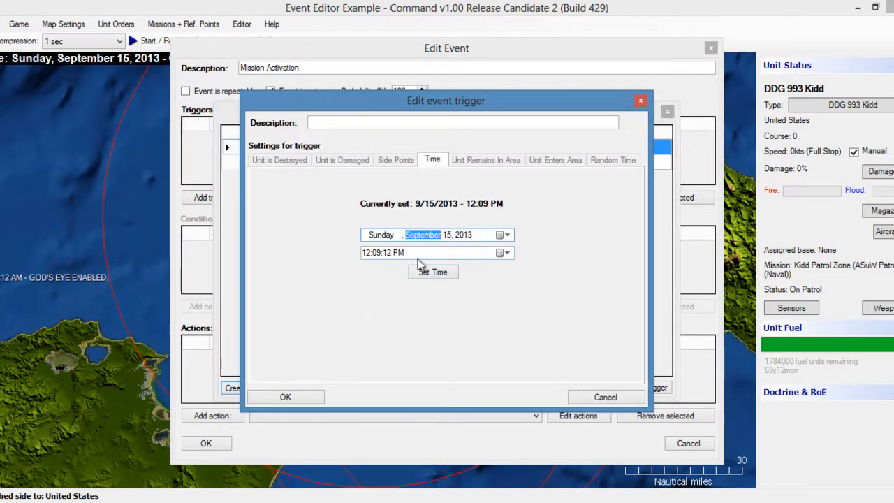
{"action": "left_click", "coordinate": [325, 123]}
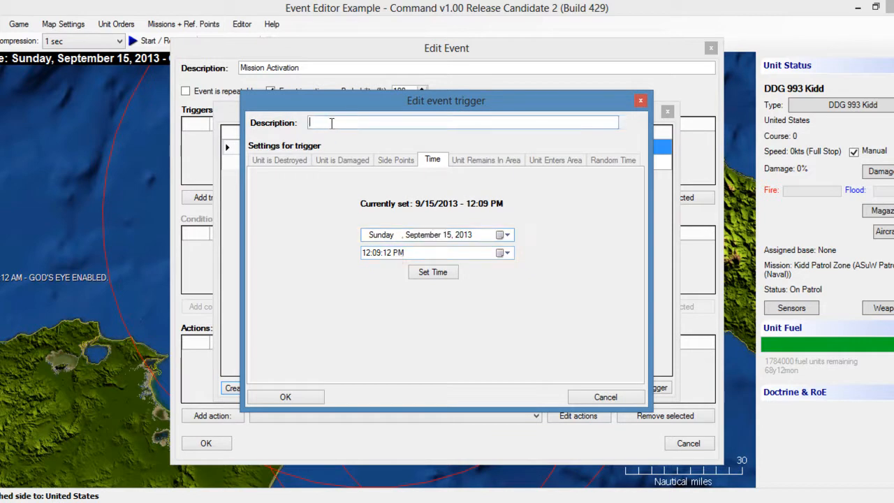
{"action": "type", "text": "Time Trigger"}
{"action": "left_click", "coordinate": [427, 275]}
{"action": "left_click", "coordinate": [294, 395]}
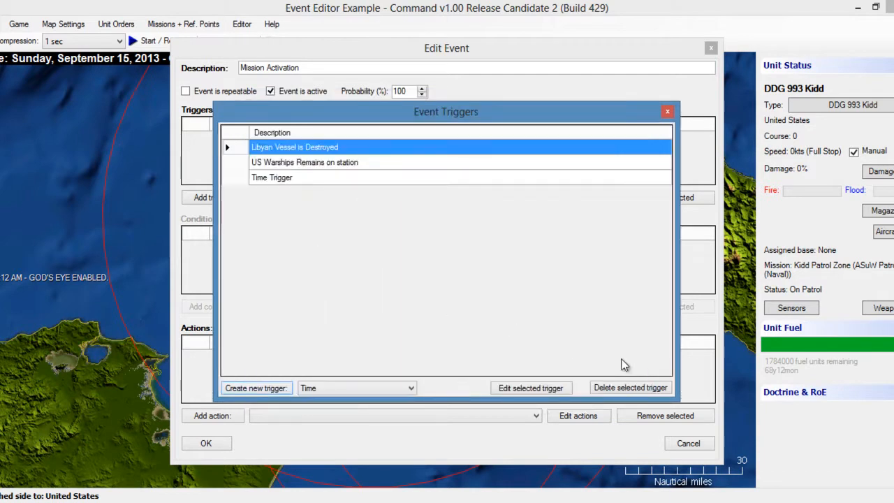
{"action": "left_click", "coordinate": [668, 112]}
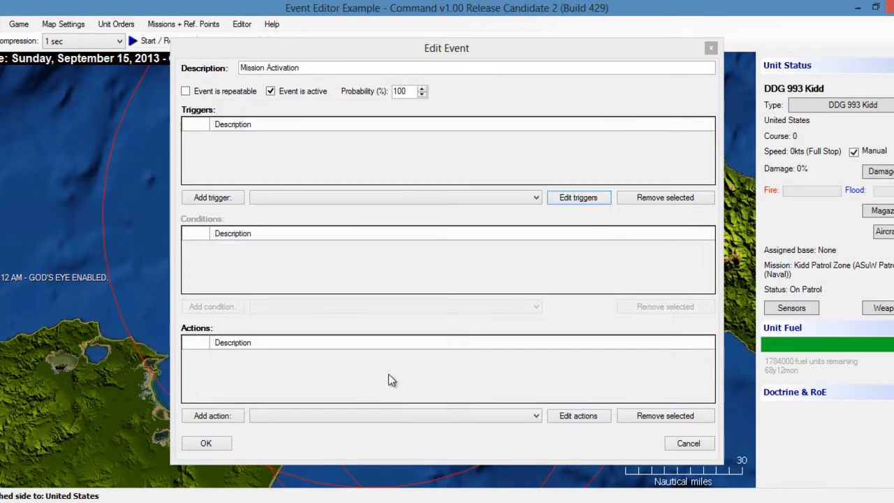
Add the "Mission Activates" action to the Mission Activation event.
{"action": "left_click", "coordinate": [380, 415]}
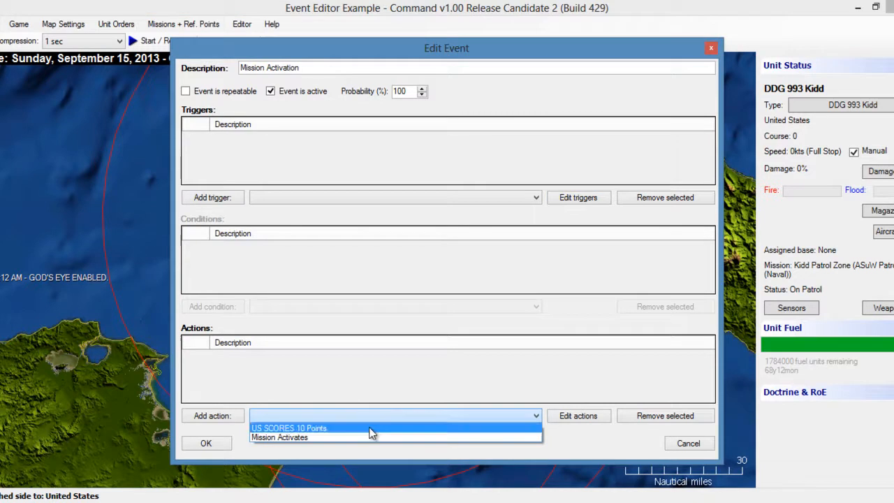
{"action": "left_click", "coordinate": [363, 437]}
{"action": "left_click", "coordinate": [220, 415]}
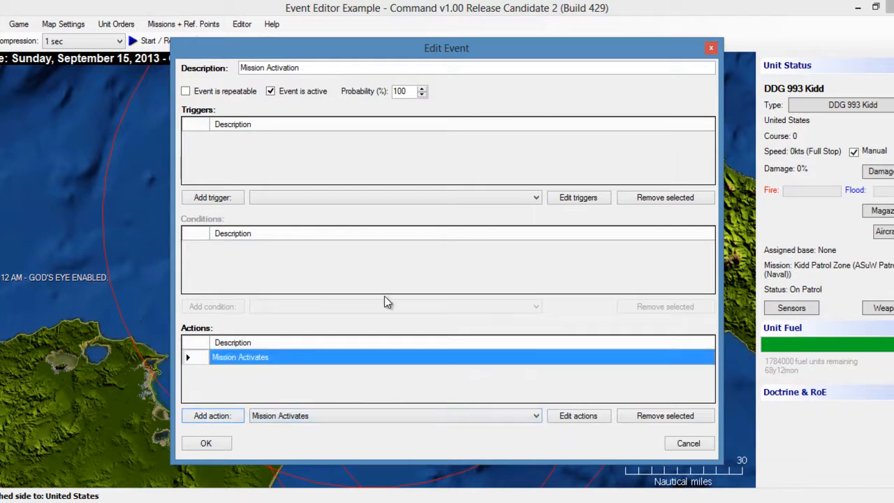
Add "Time Trigger" to the event's triggers, save the event and close the event list.
{"action": "left_click", "coordinate": [377, 198]}
{"action": "left_click", "coordinate": [367, 228]}
{"action": "left_click", "coordinate": [214, 201]}
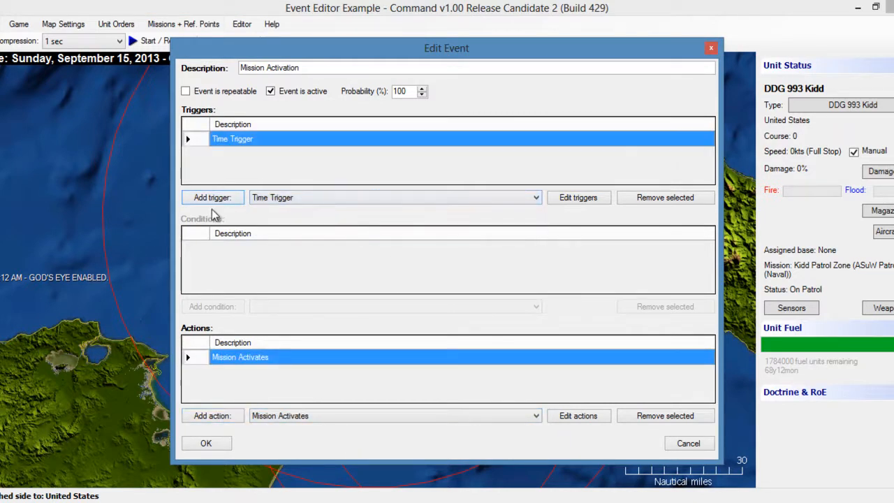
{"action": "left_click", "coordinate": [209, 444]}
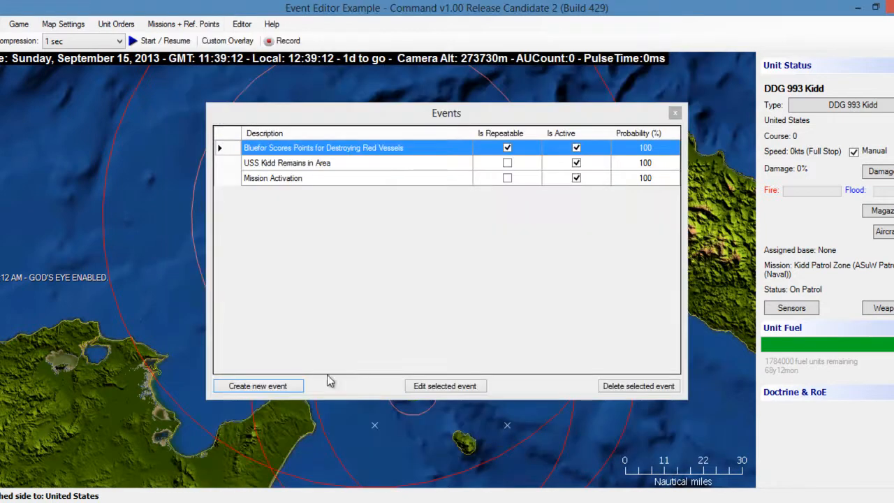
{"action": "left_click", "coordinate": [674, 112]}
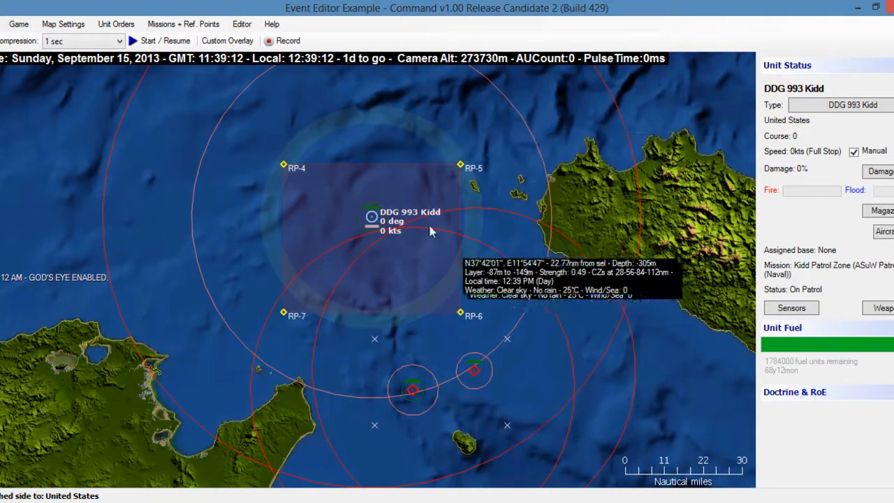